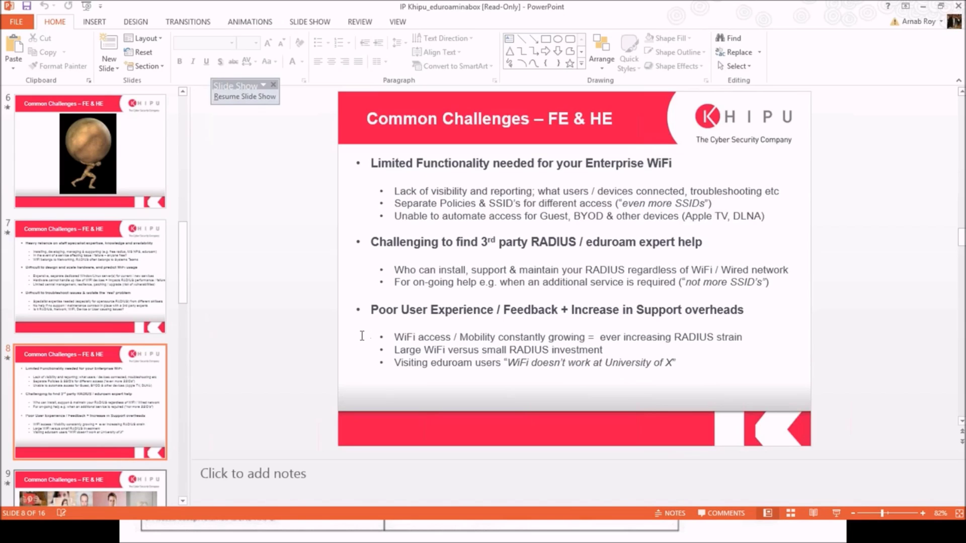
# Leave the eduroam presentation at slide 8 and switch to the Windows Start screen.
pyautogui.press('super')
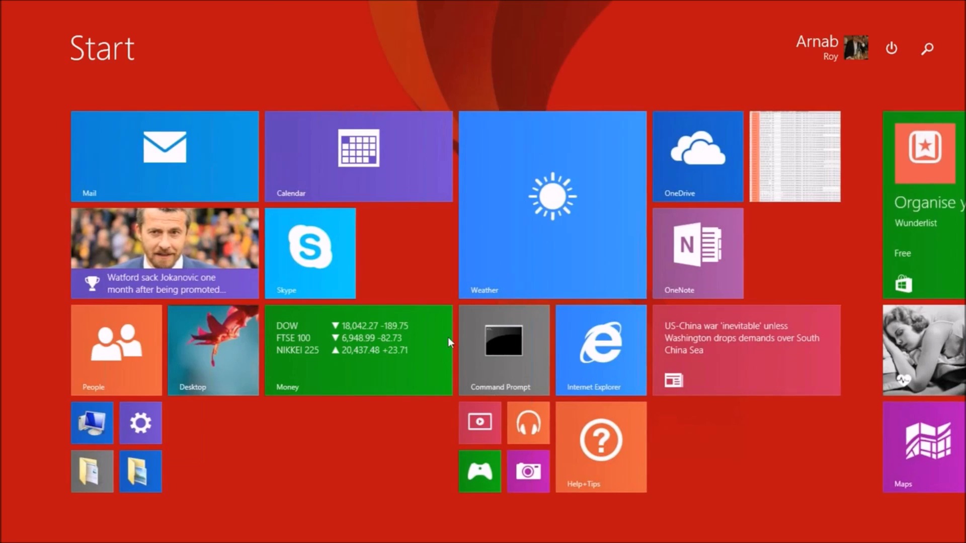
# Go back to the PowerPoint presentation and restore its window to a smaller size.
pyautogui.press('super')
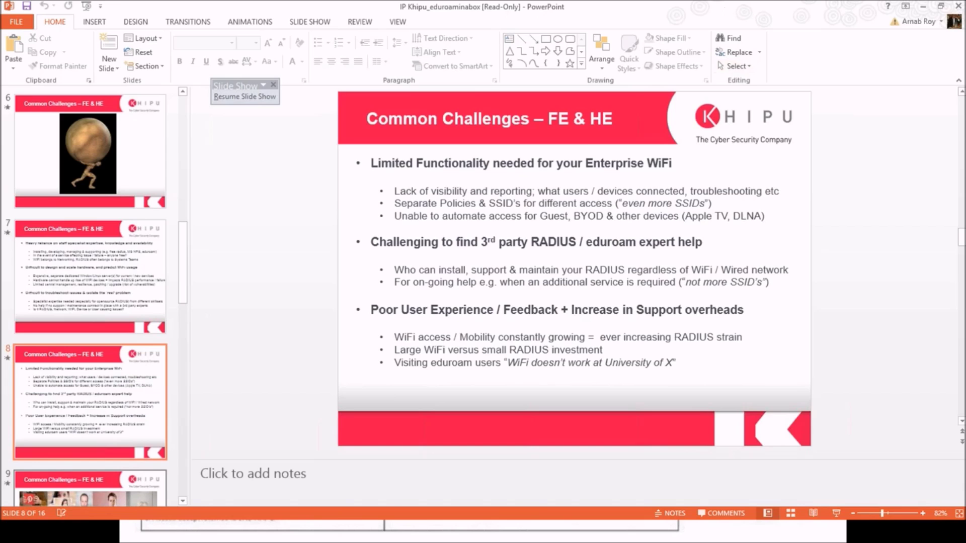
pyautogui.moveTo(690, 6); pyautogui.dragTo(691, 98)
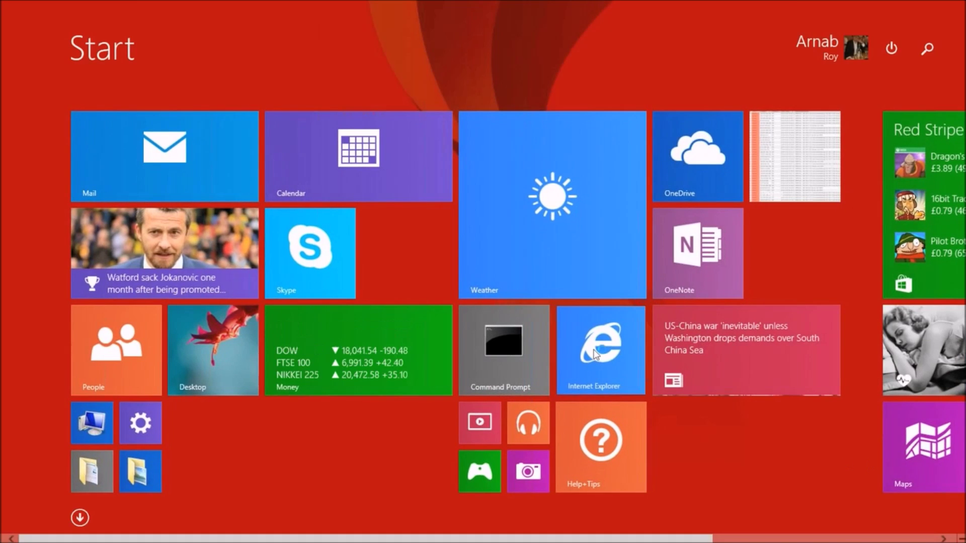
# In Internet Explorer, go to clearpass.khipu-networks.com and choose the Policy Manager login.
pyautogui.click(596, 355)
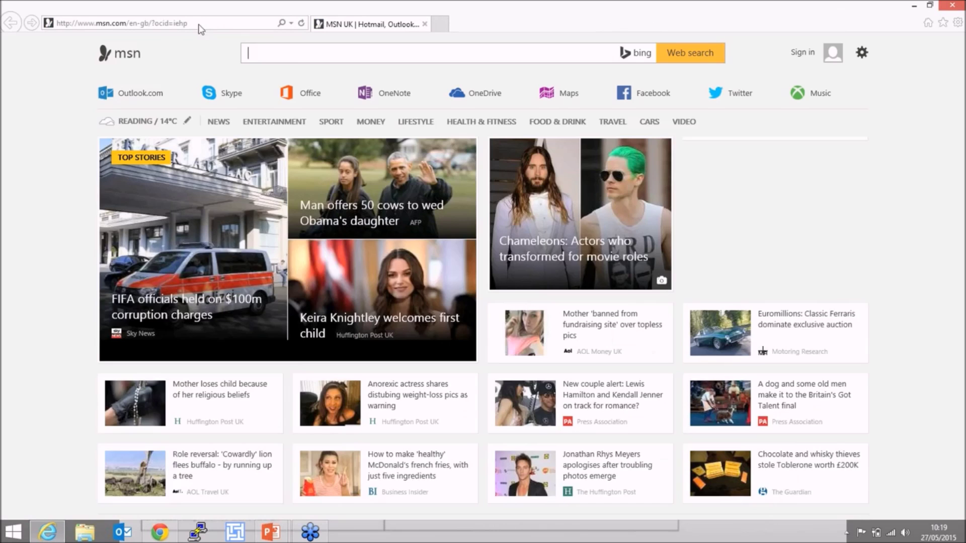
pyautogui.click(199, 23)
pyautogui.write('clearpass.khipu-networks.com/')
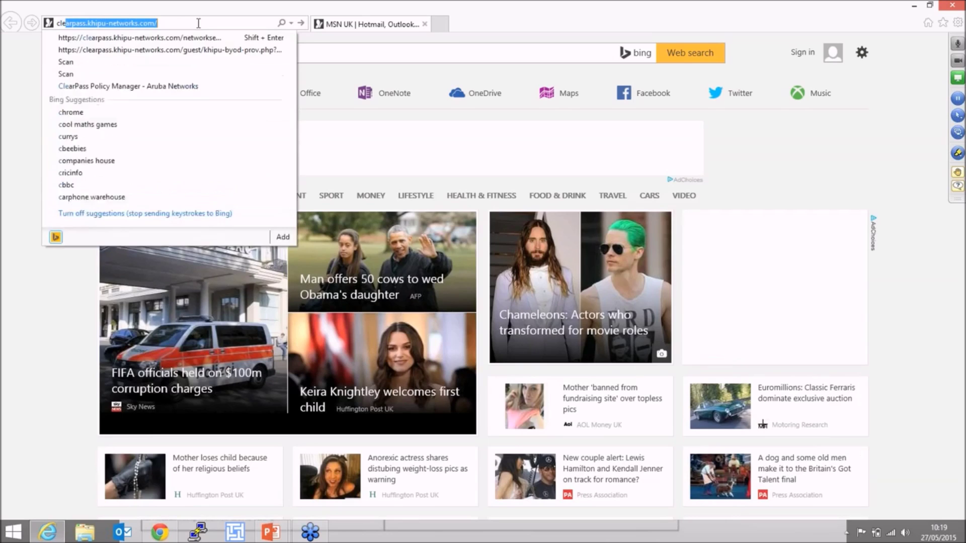
pyautogui.press('Return')
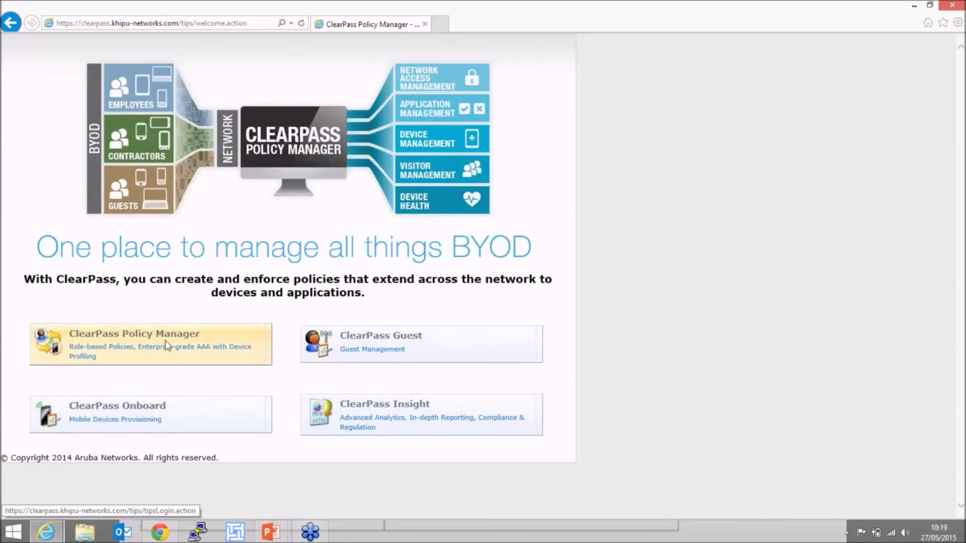
pyautogui.click(166, 345)
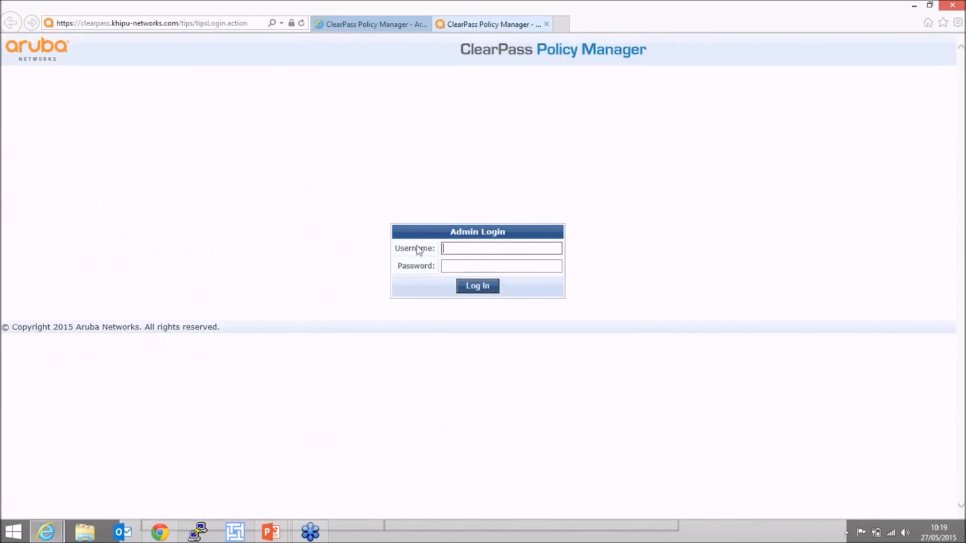
# Sign in with the administrator username and password to reach the Dashboard.
pyautogui.press('Tab')
pyautogui.write('****')
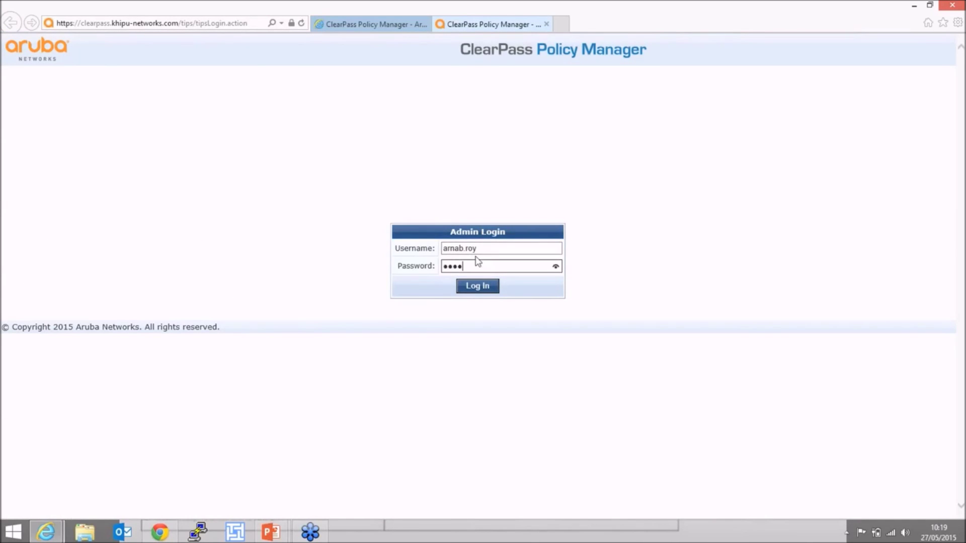
pyautogui.write('*********')
pyautogui.press('Return')
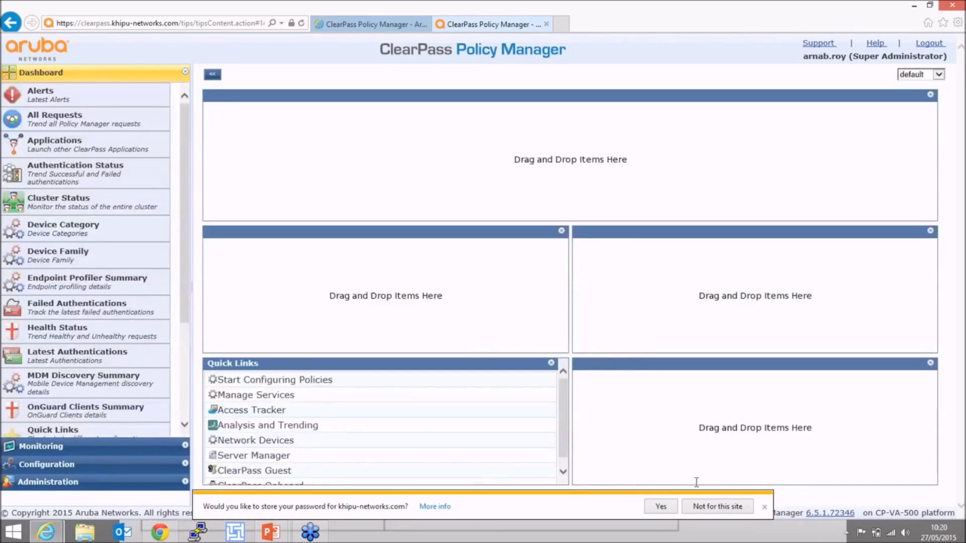
# Decline saving the password, then start the EDUROAM service template from Configuration > Start Here.
pyautogui.click(700, 505)
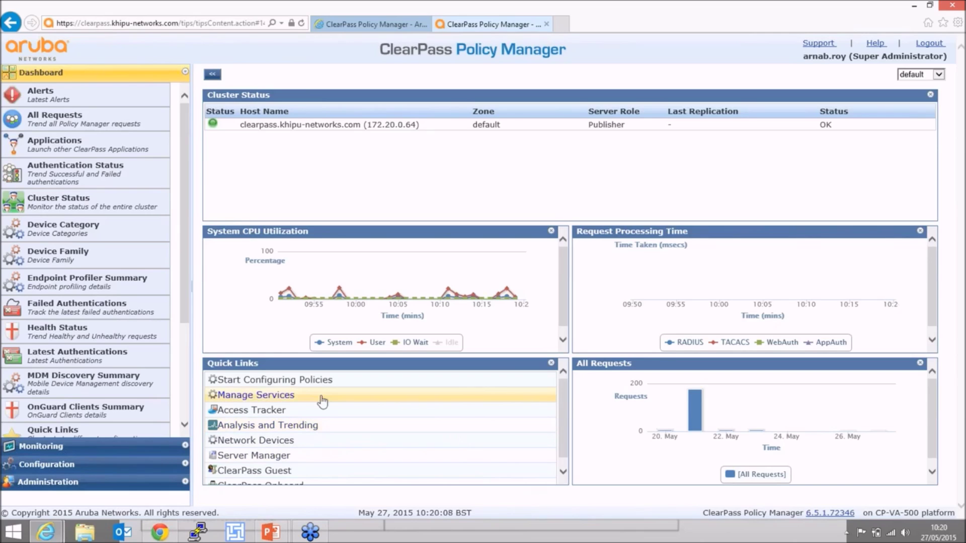
pyautogui.click(98, 463)
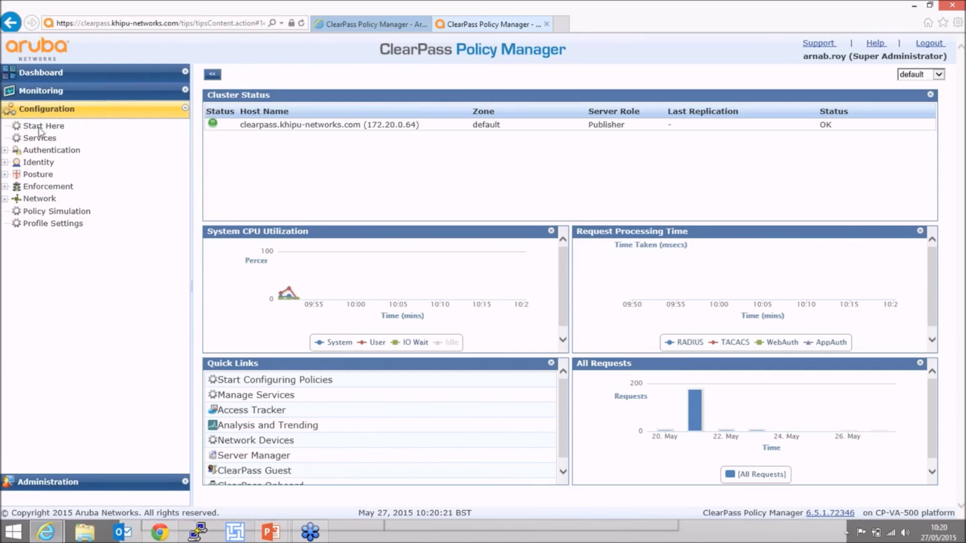
pyautogui.click(41, 127)
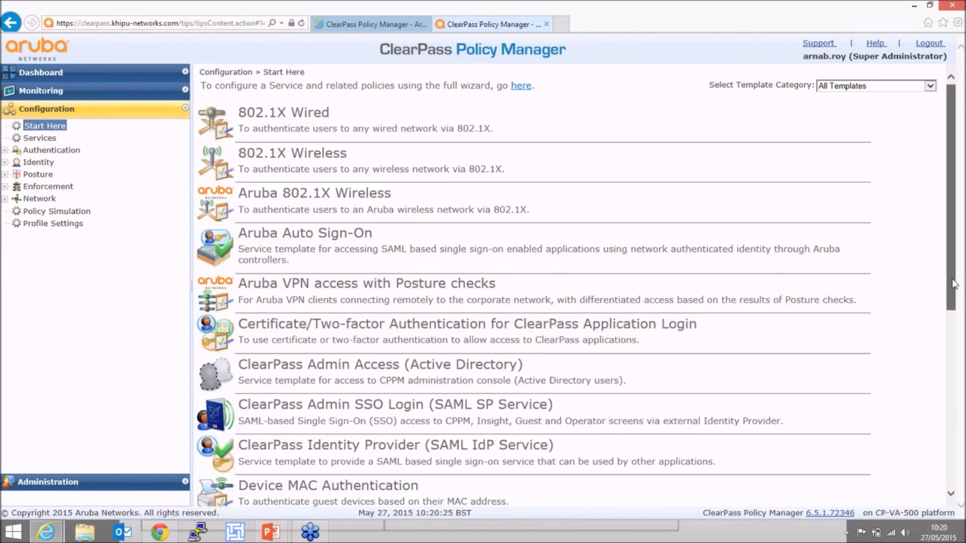
pyautogui.moveTo(954, 284); pyautogui.dragTo(955, 378)
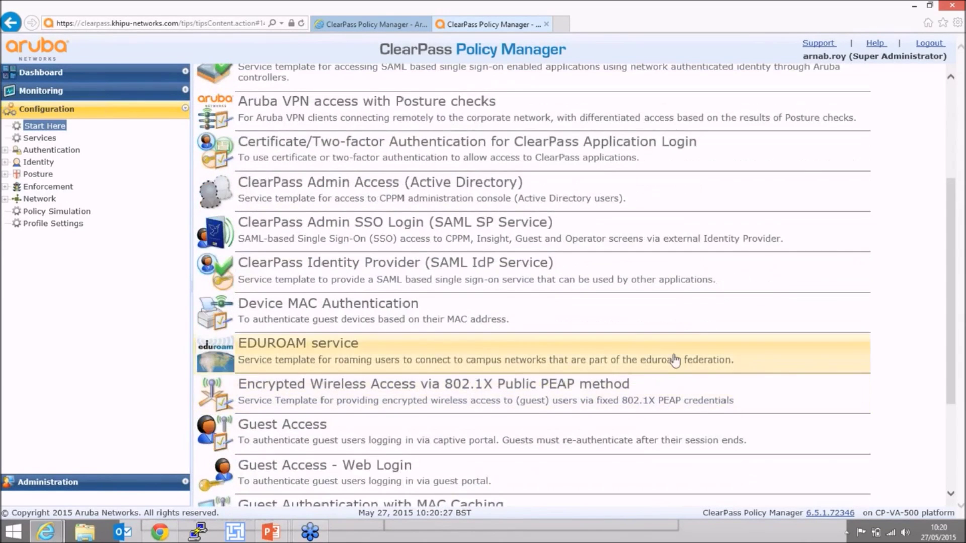
pyautogui.click(672, 354)
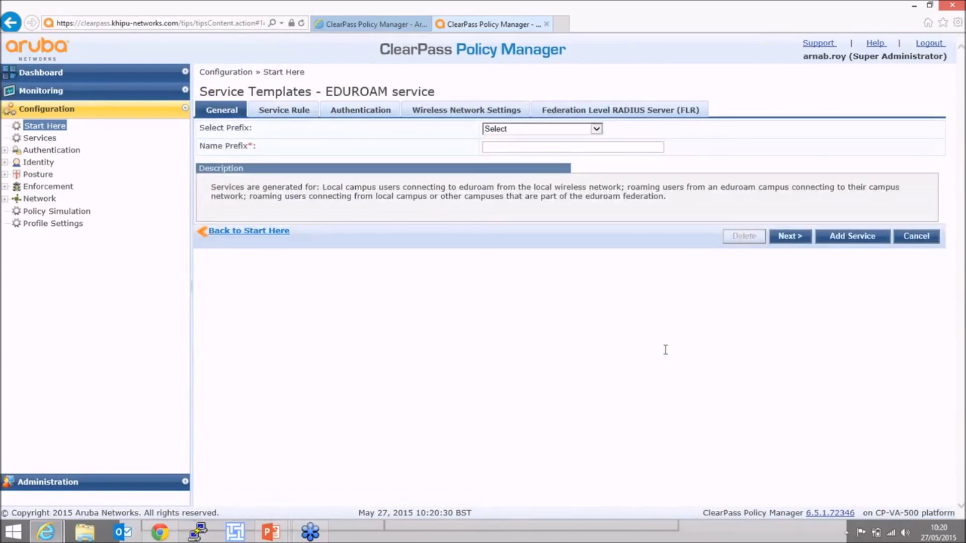
pyautogui.click(546, 129)
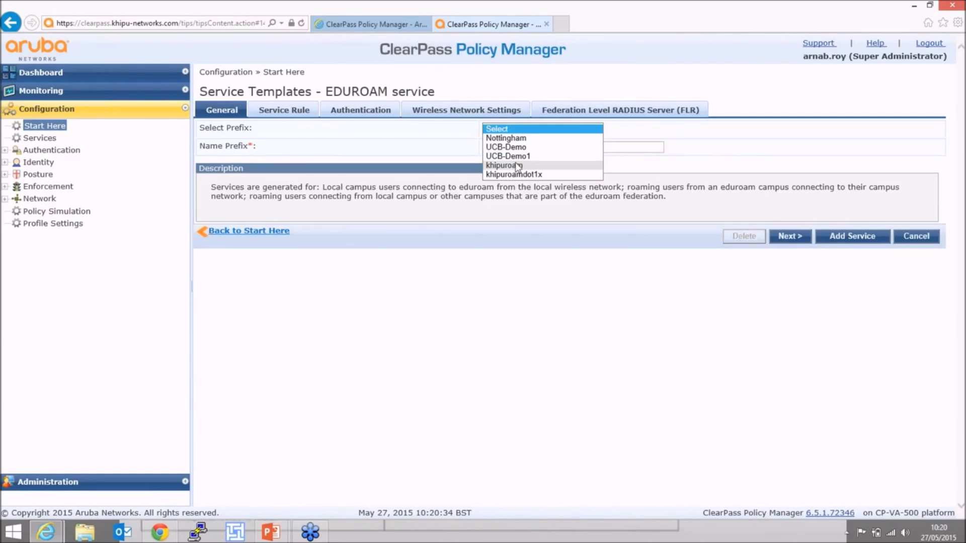
pyautogui.click(619, 140)
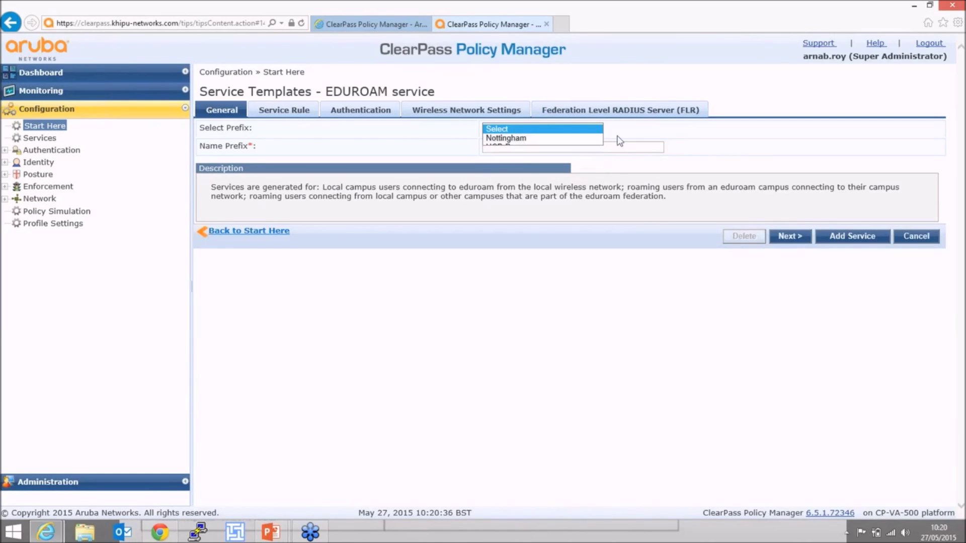
pyautogui.click(550, 131)
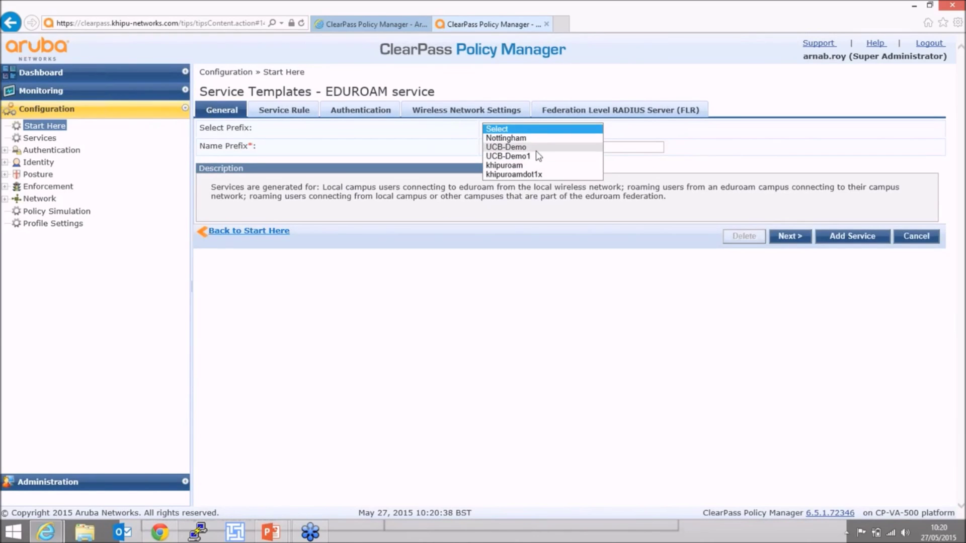
pyautogui.click(536, 147)
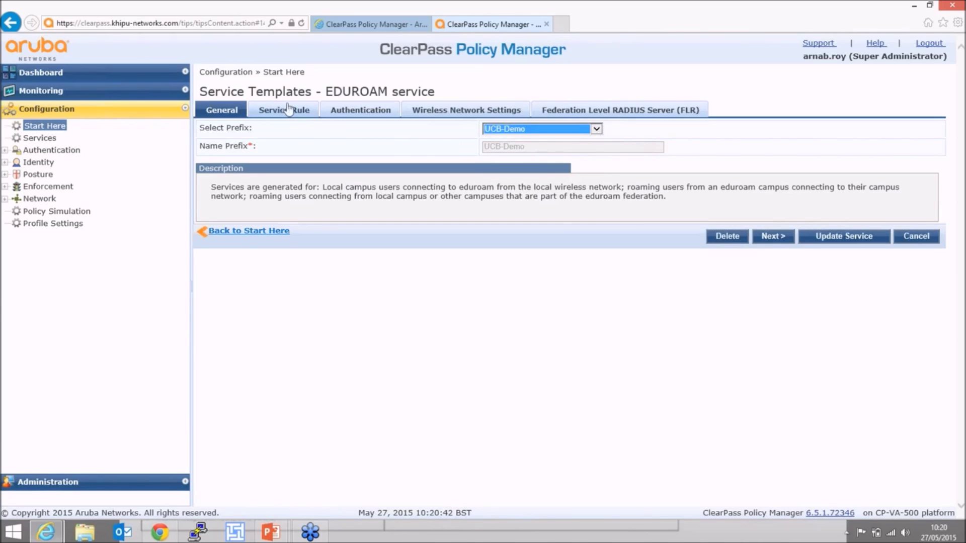
pyautogui.click(774, 237)
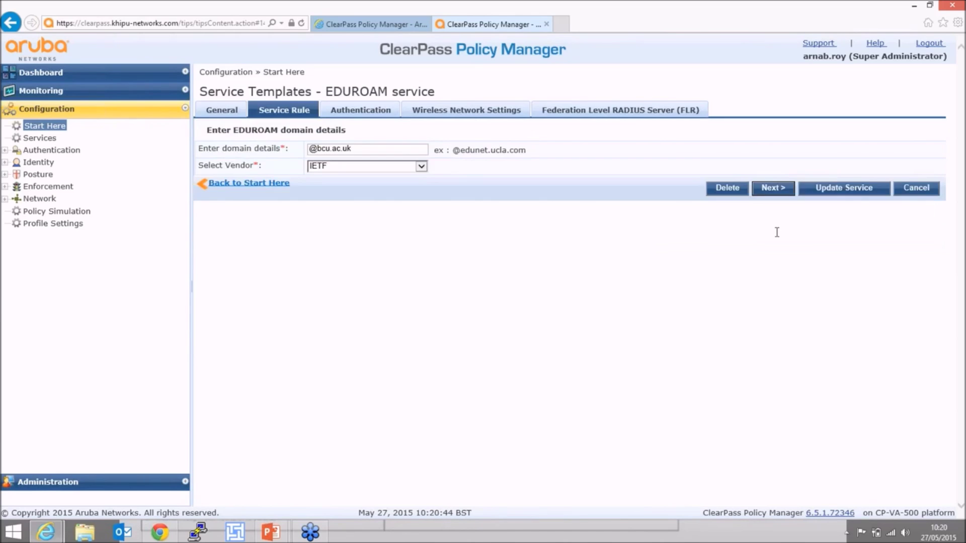
pyautogui.click(378, 148)
pyautogui.click(764, 190)
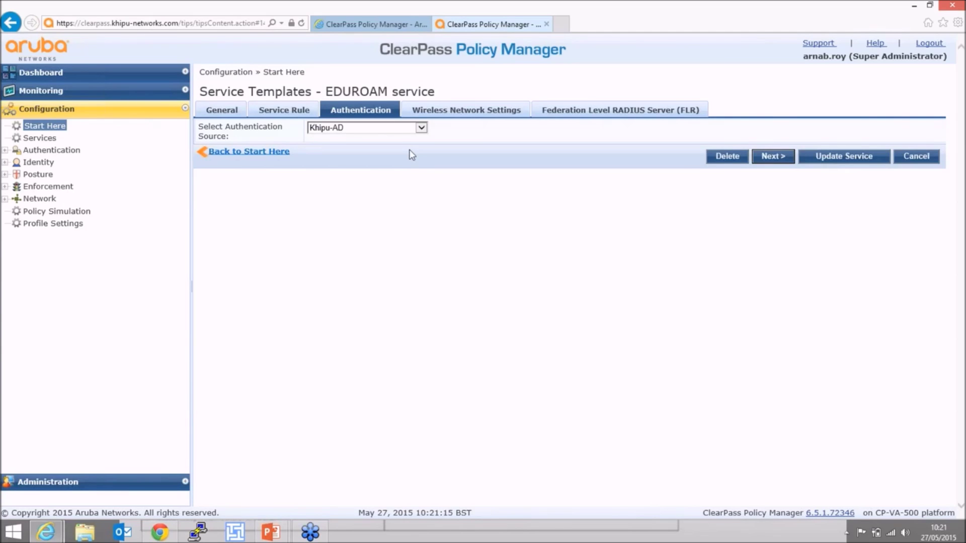
# Review the Aruba-CPPM-Demo wireless settings and the 1.1.1.1 FLR server, then go to Monitoring.
pyautogui.click(778, 157)
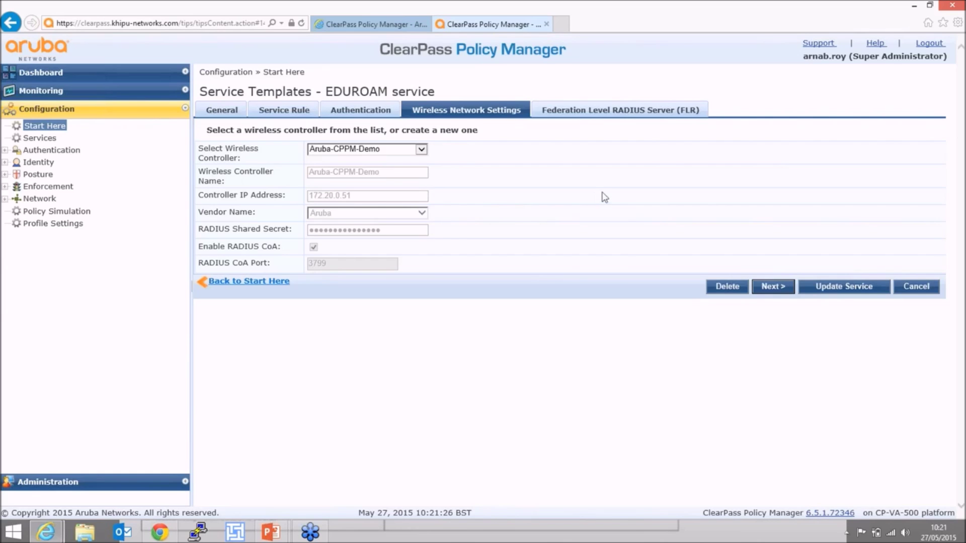
pyautogui.click(775, 294)
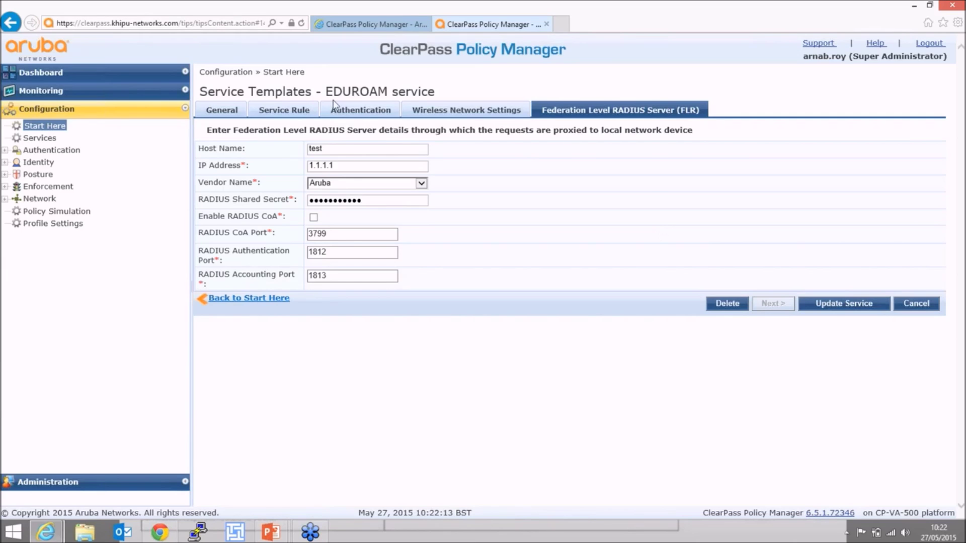
pyautogui.click(116, 89)
# In Access Tracker, filter requests to Username containing the user's name.
pyautogui.click(79, 121)
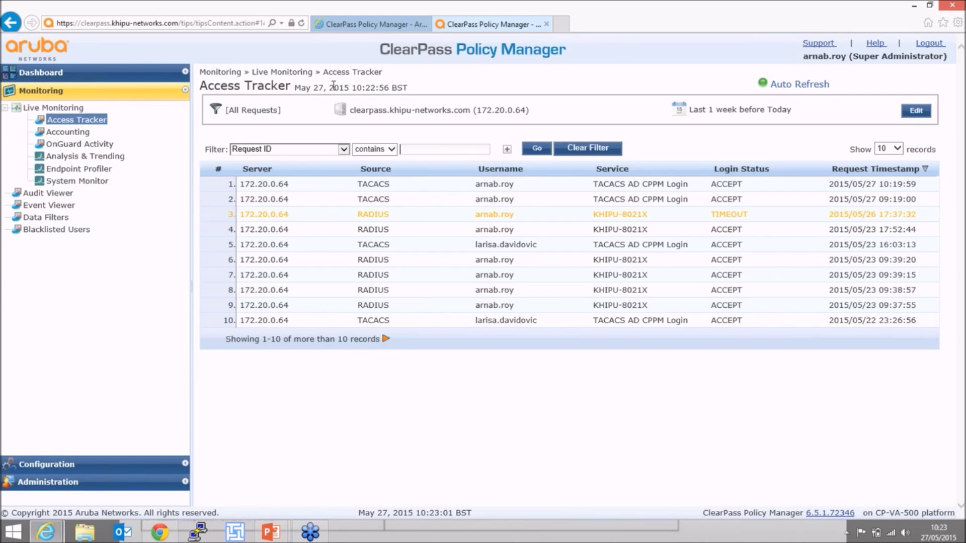
pyautogui.click(315, 149)
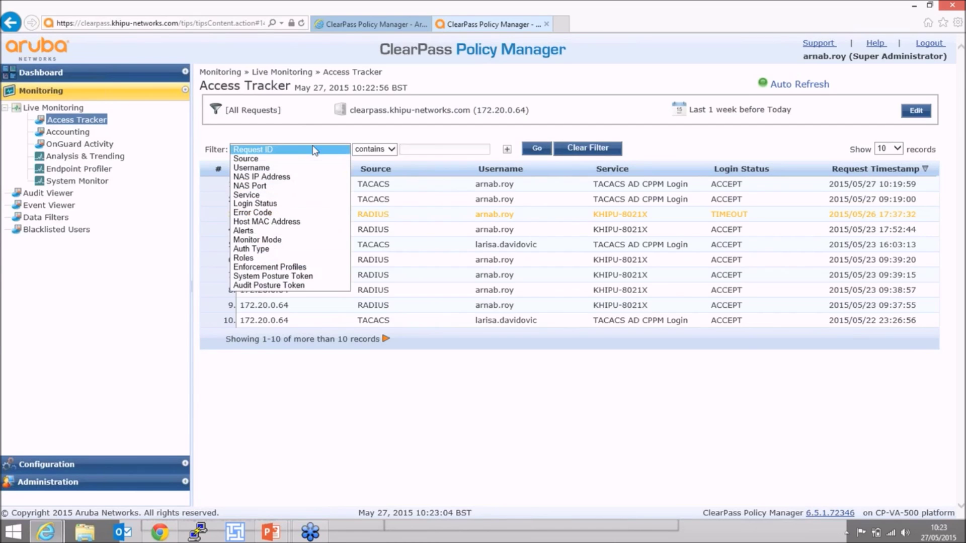
pyautogui.click(285, 167)
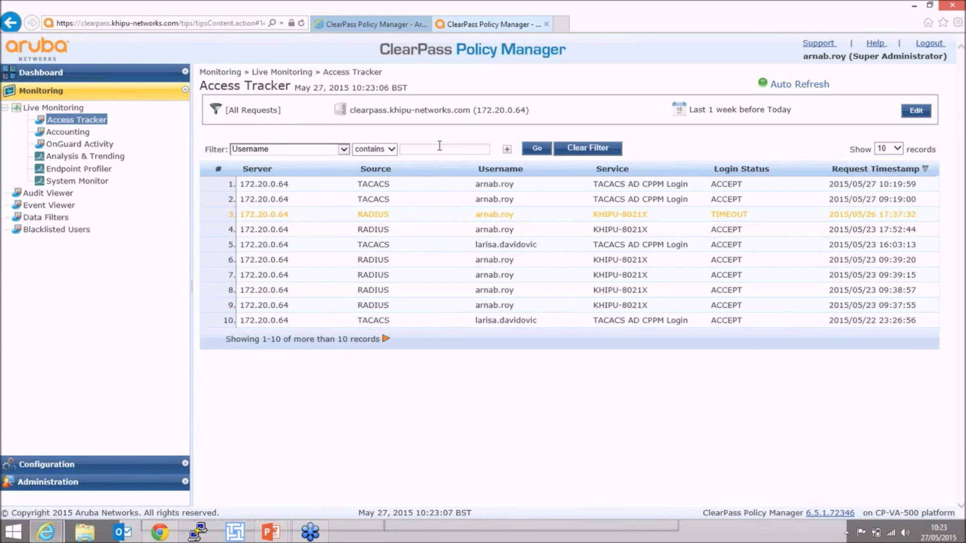
pyautogui.write('arnab')
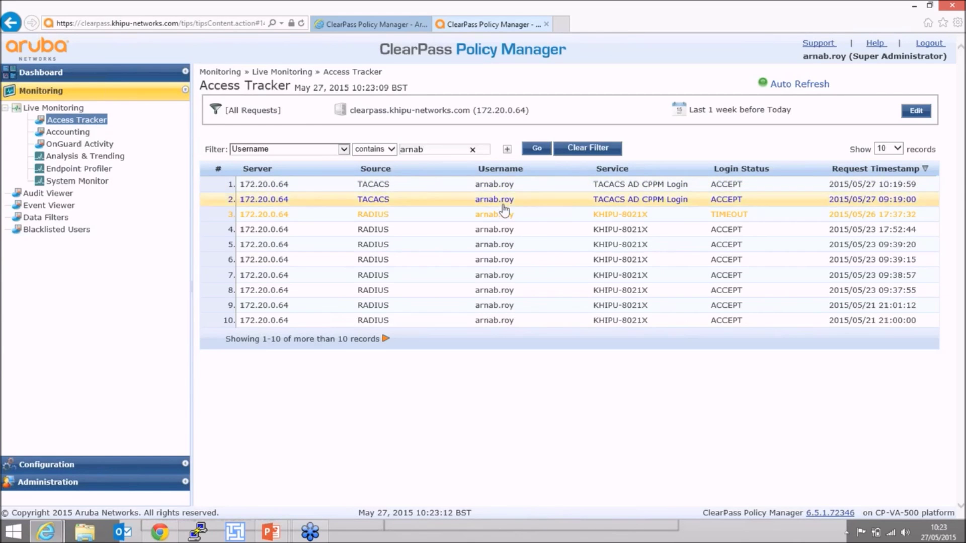
# Open Request Details for the accepted 17:52:44 KHIPU-8021X request and show its Input tab.
pyautogui.click(460, 229)
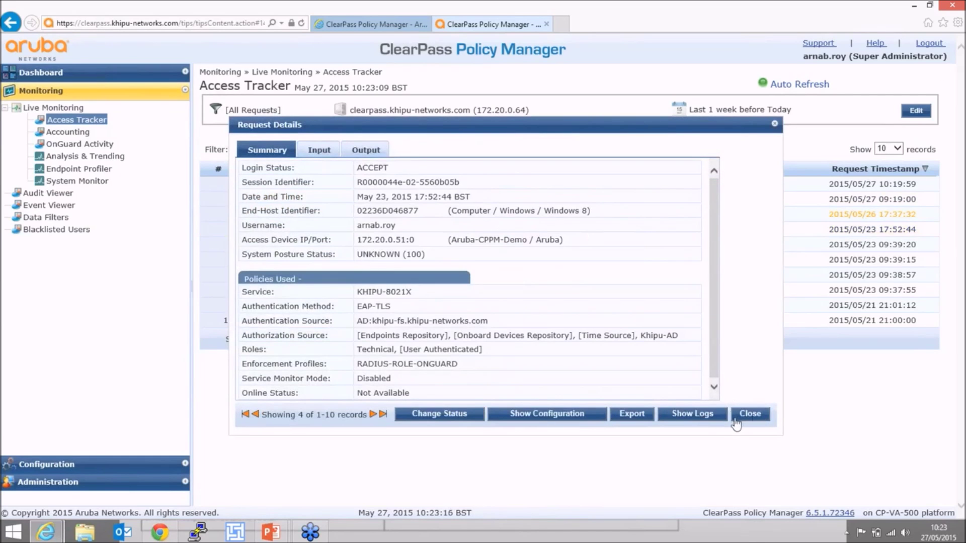
pyautogui.click(747, 415)
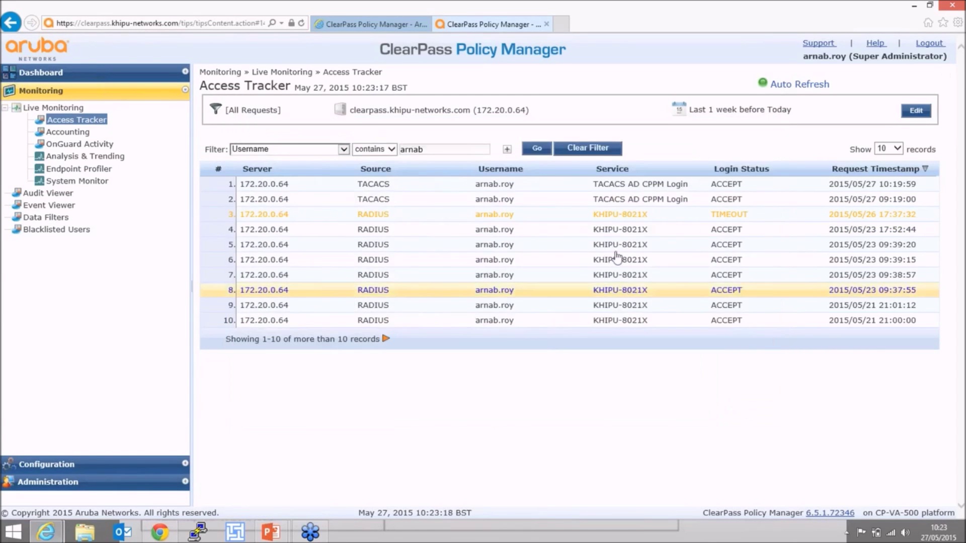
pyautogui.click(574, 232)
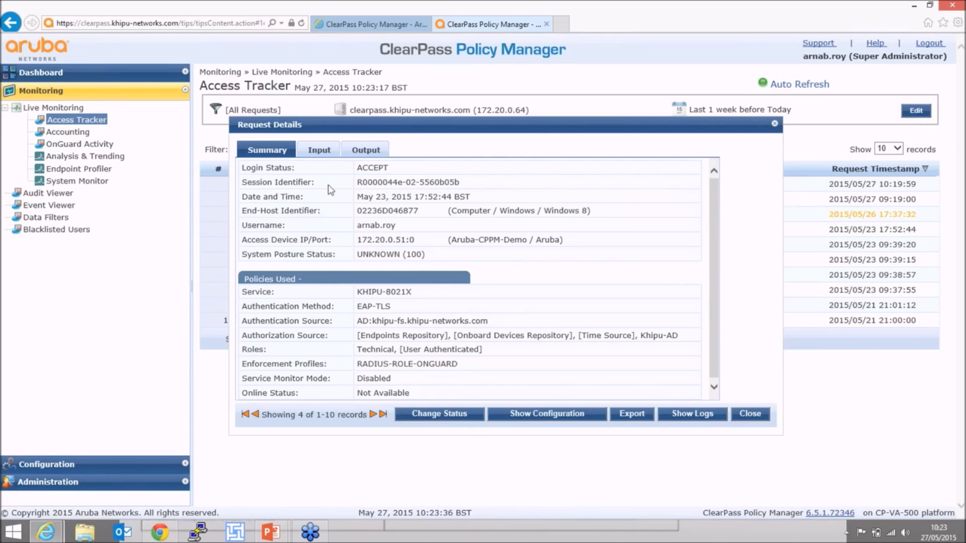
pyautogui.click(312, 154)
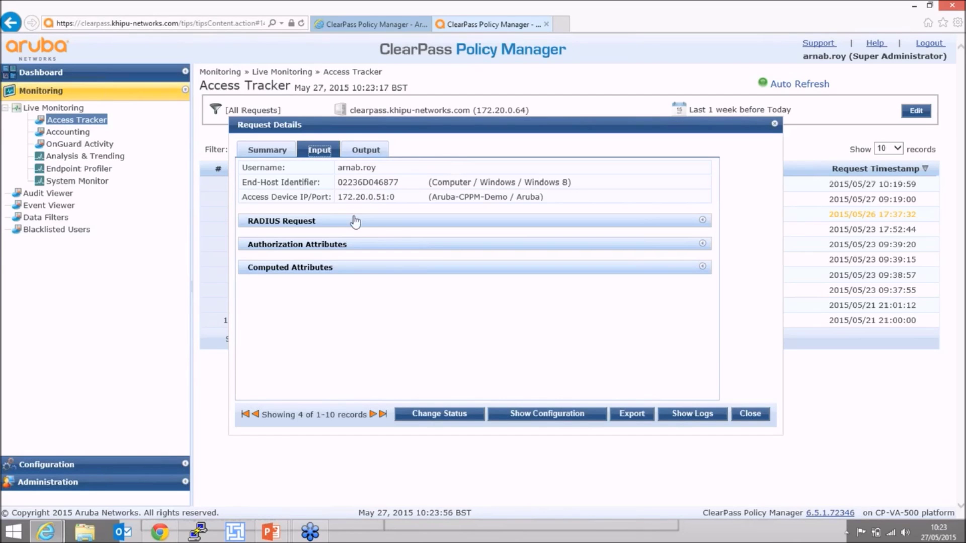
# Expand Authorization Attributes to reveal Khipu-AD company, department and group values.
pyautogui.click(328, 246)
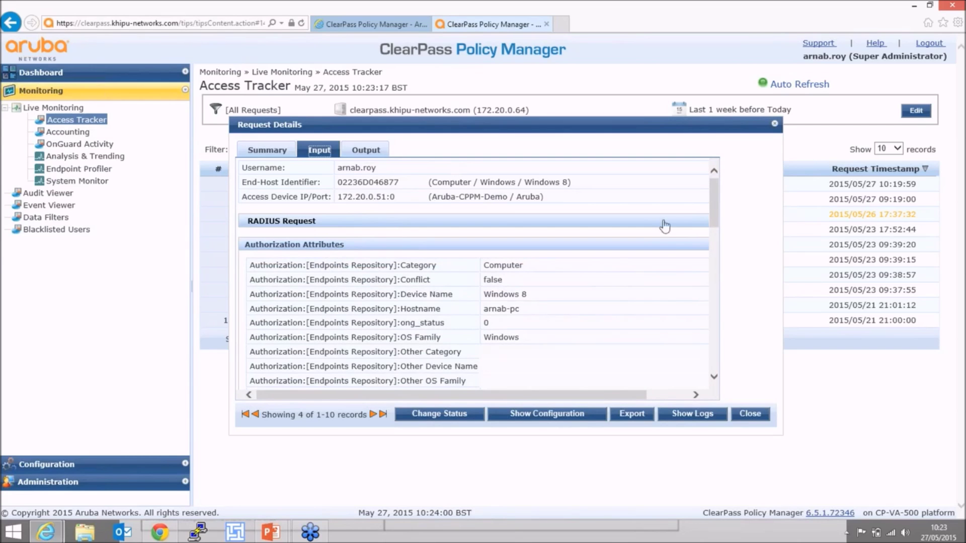
pyautogui.moveTo(717, 198); pyautogui.dragTo(718, 216)
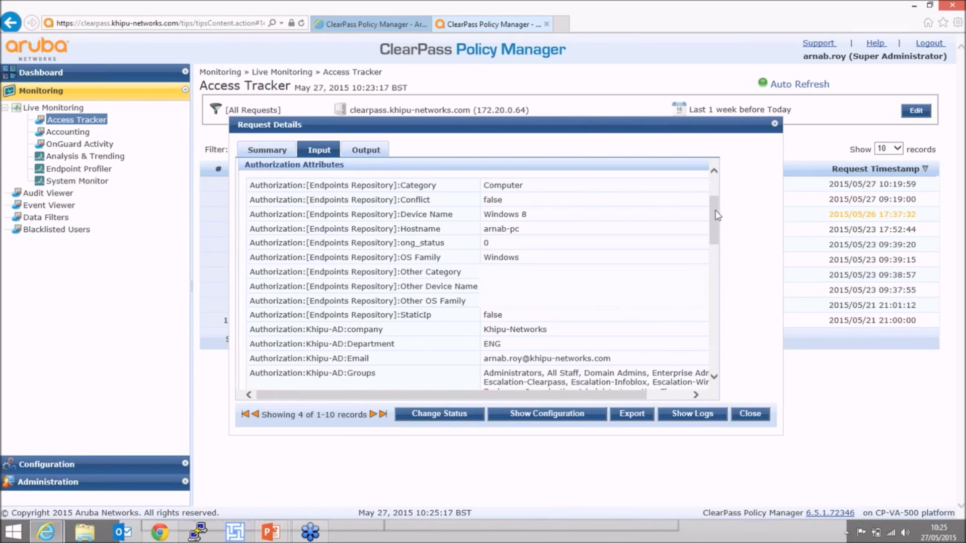
# Scroll through the group memberships, then show the Output with the RADIUS-ROLE-ONGUARD enforcement profile.
pyautogui.moveTo(717, 216); pyautogui.dragTo(718, 227)
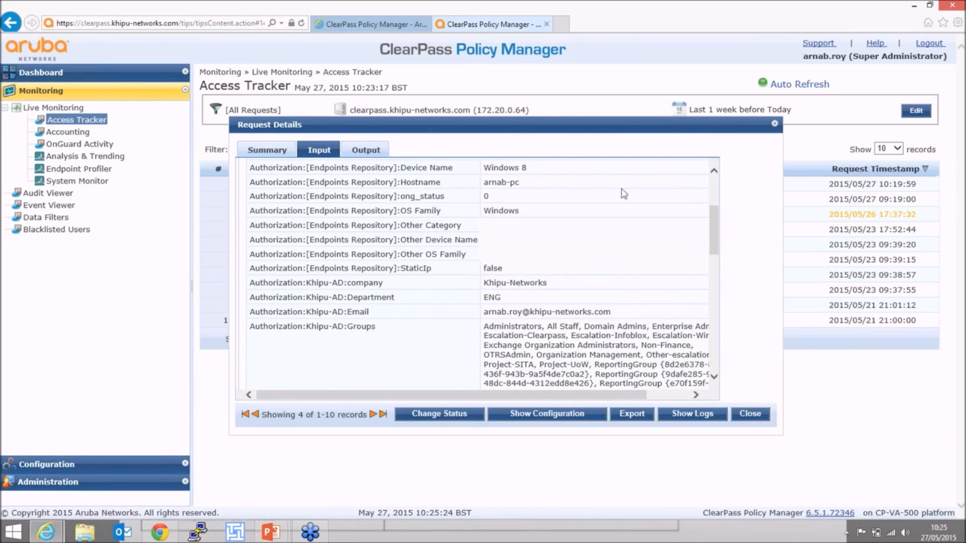
pyautogui.moveTo(716, 226); pyautogui.dragTo(719, 237)
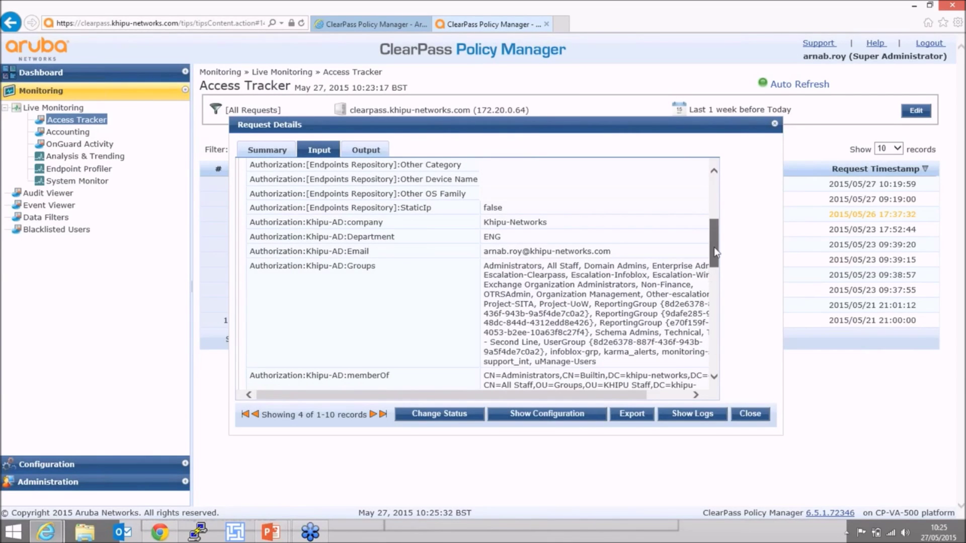
pyautogui.moveTo(714, 246); pyautogui.dragTo(721, 342)
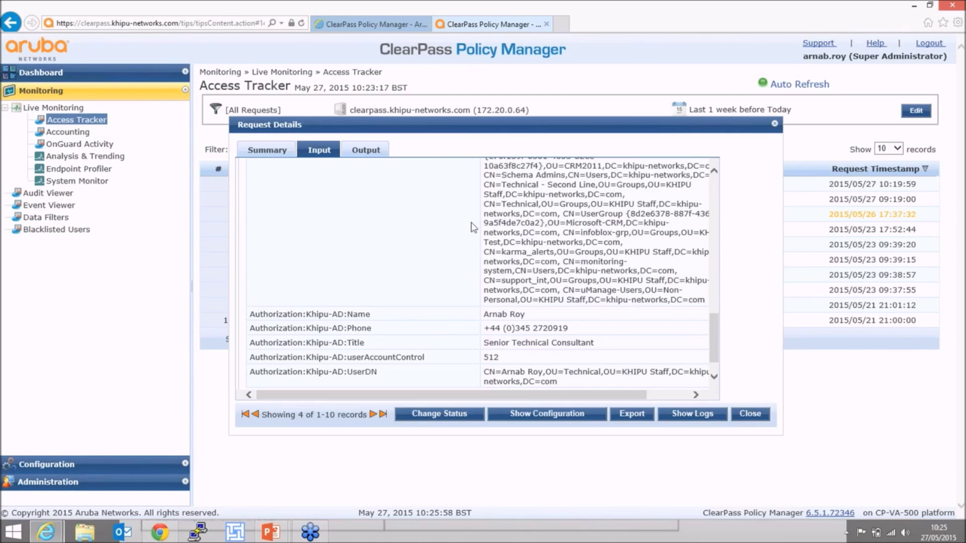
pyautogui.click(366, 151)
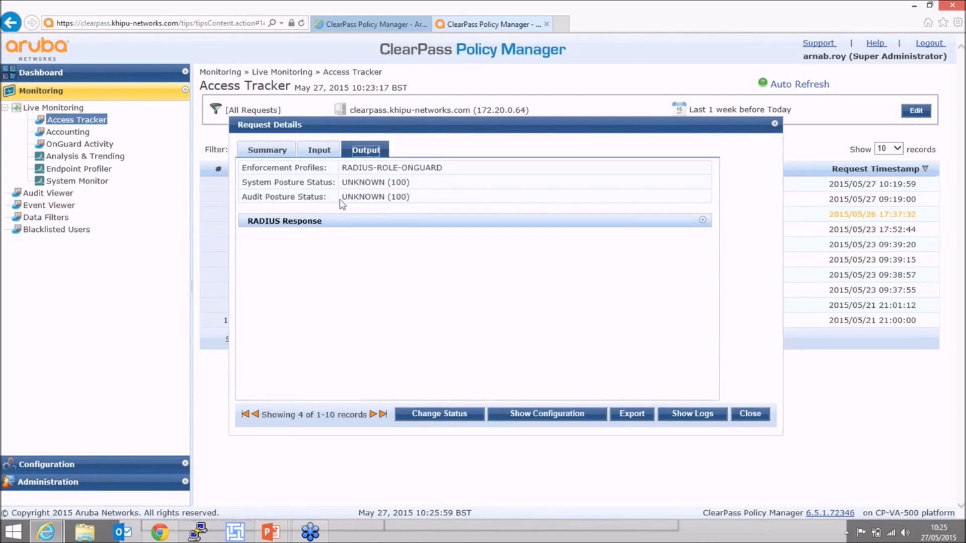
# Confirm the RADIUS response assigns role ROLE-ONGUARD-INSTALL, then close Request Details.
pyautogui.click(321, 225)
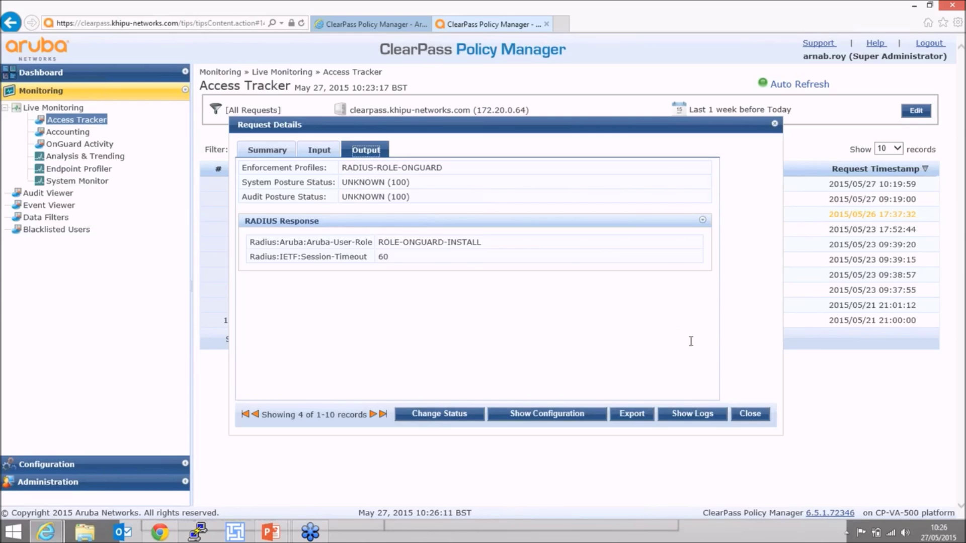
pyautogui.click(749, 413)
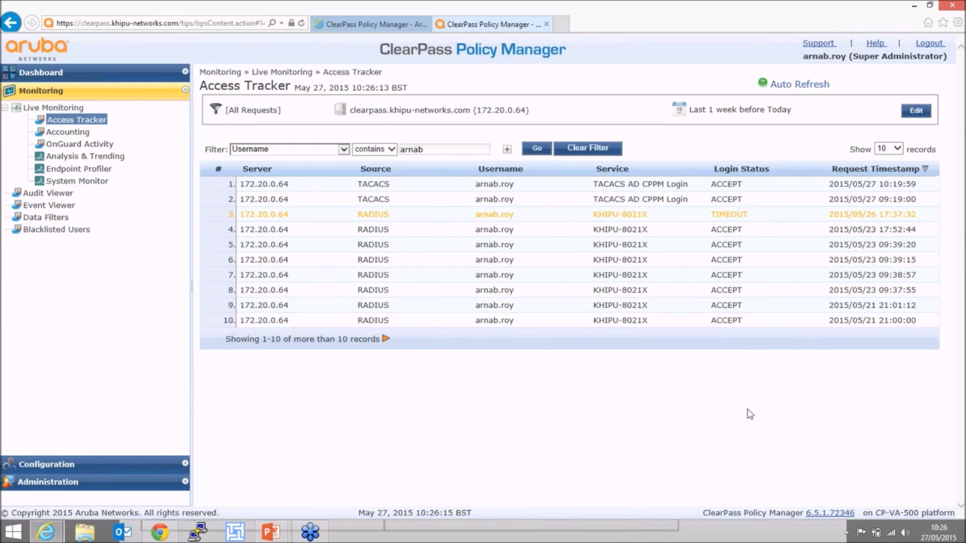
# Read the TIMEOUT request's alert: the client did not complete the EAP transaction, then close the details.
pyautogui.click(662, 220)
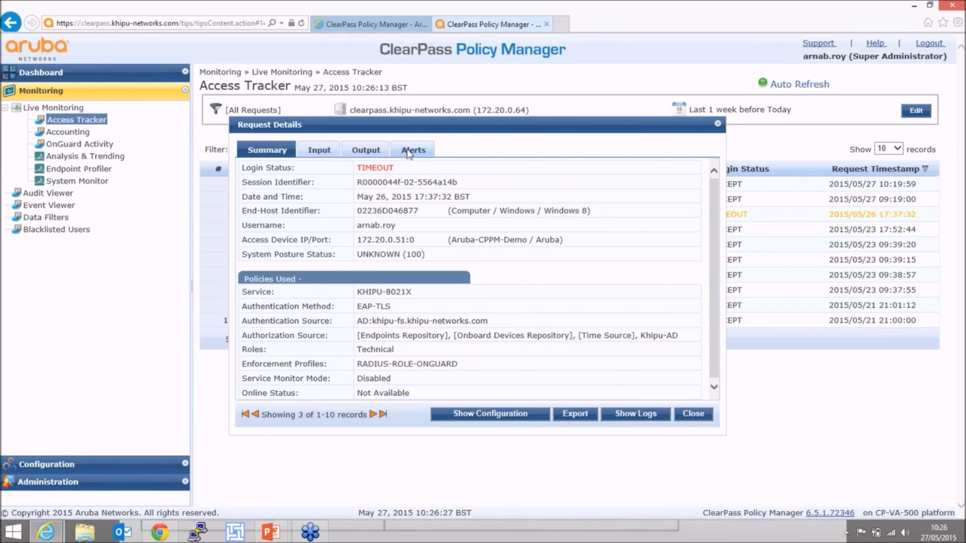
pyautogui.click(411, 153)
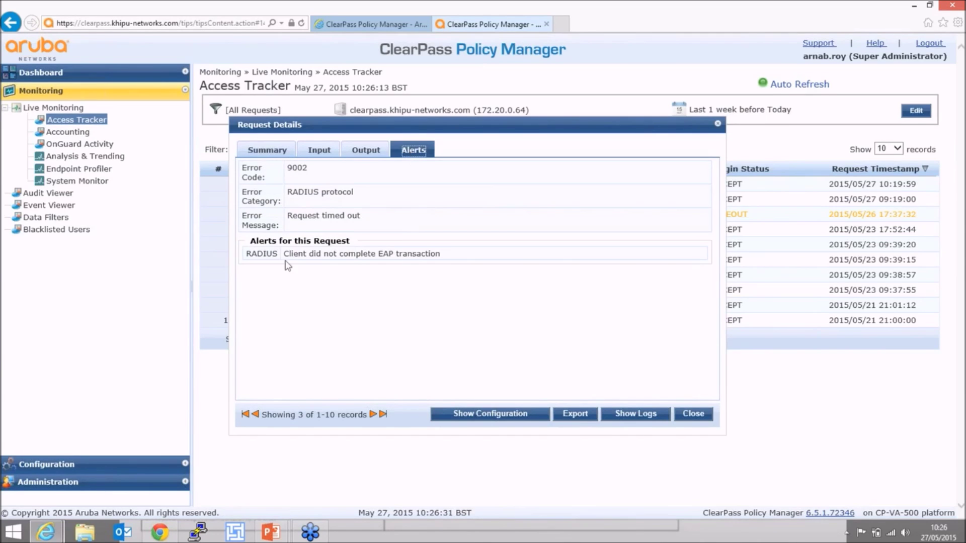
pyautogui.moveTo(286, 255); pyautogui.dragTo(468, 259)
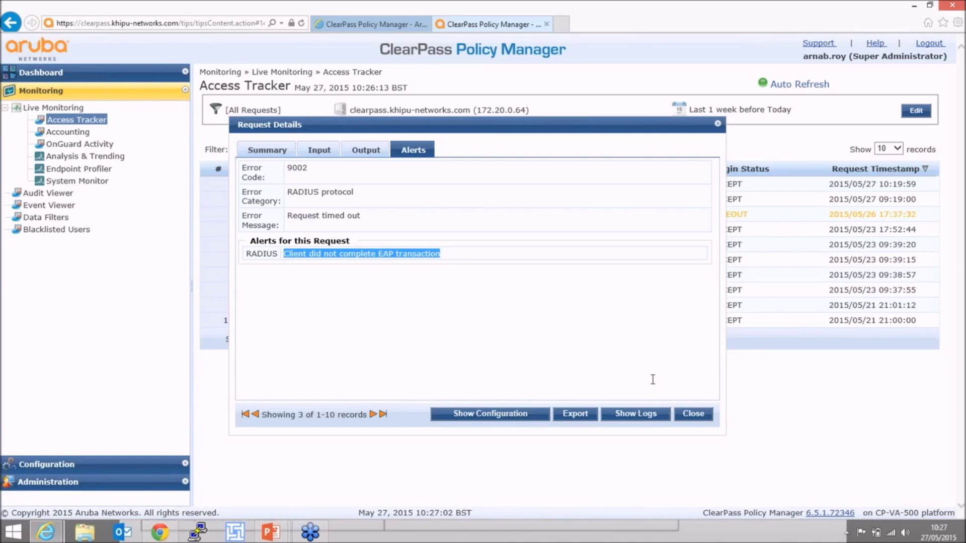
pyautogui.click(694, 417)
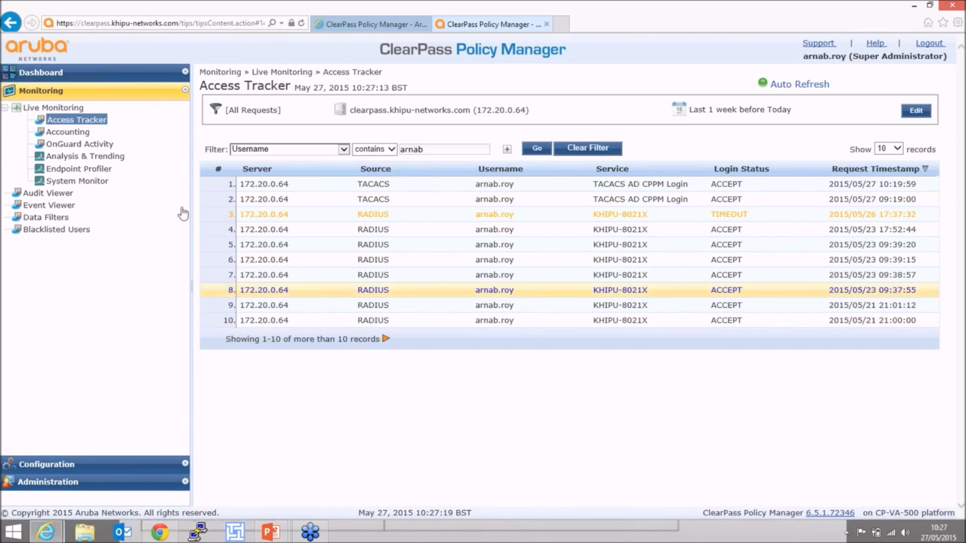
pyautogui.click(61, 133)
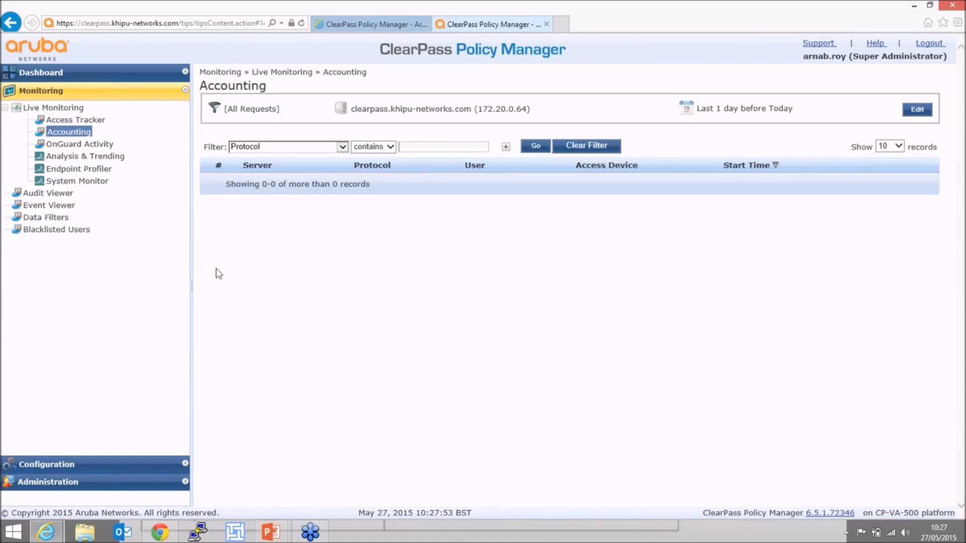
pyautogui.click(88, 122)
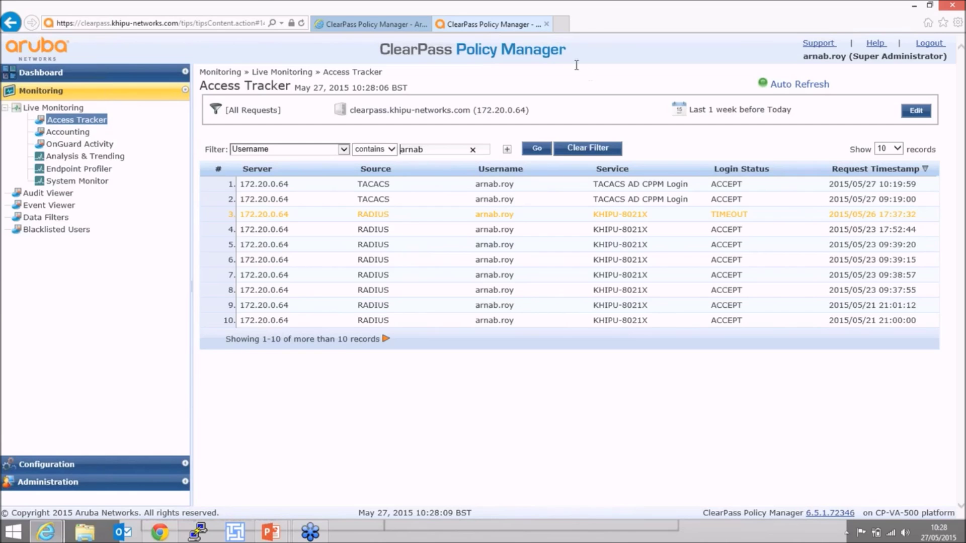
pyautogui.click(109, 73)
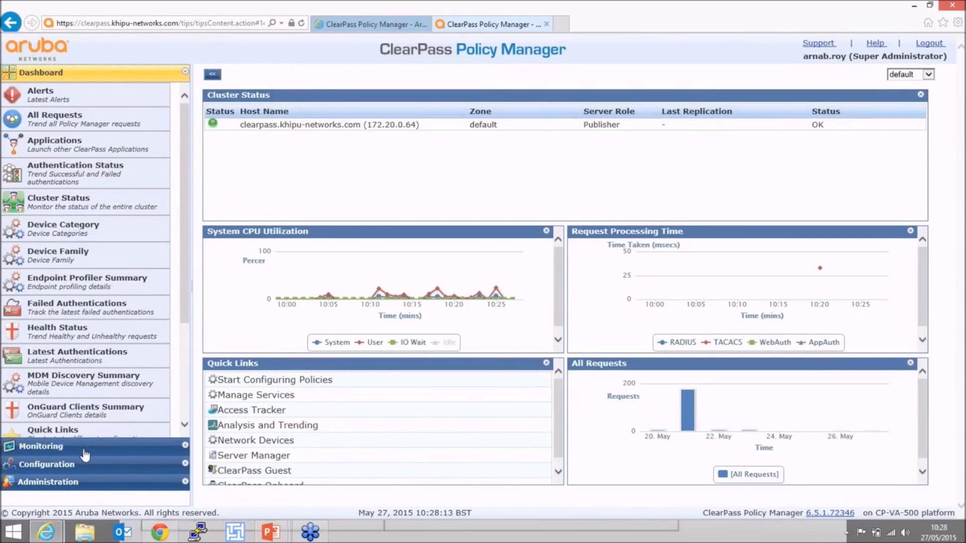
# Display the Monitoring Analysis & Trending chart of all requests over the last day.
pyautogui.click(75, 465)
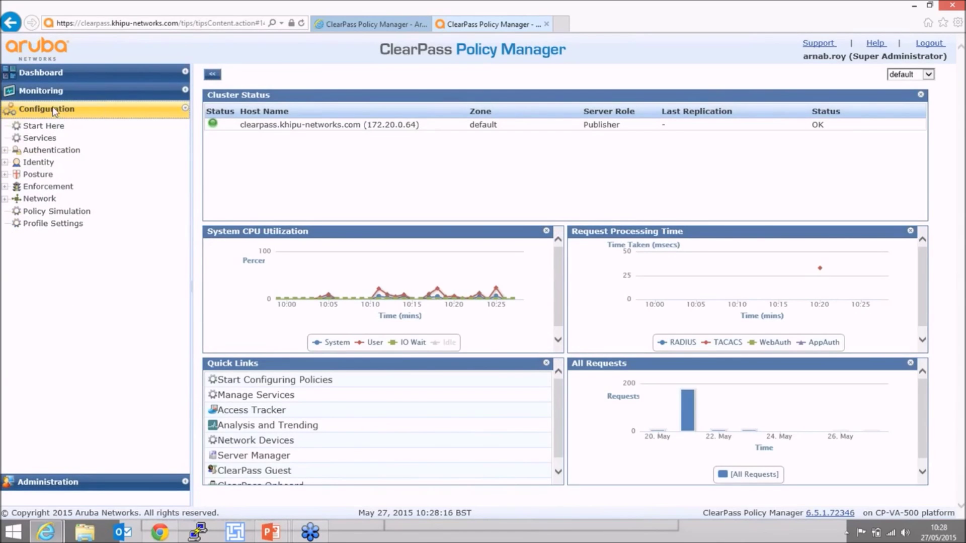
pyautogui.click(56, 94)
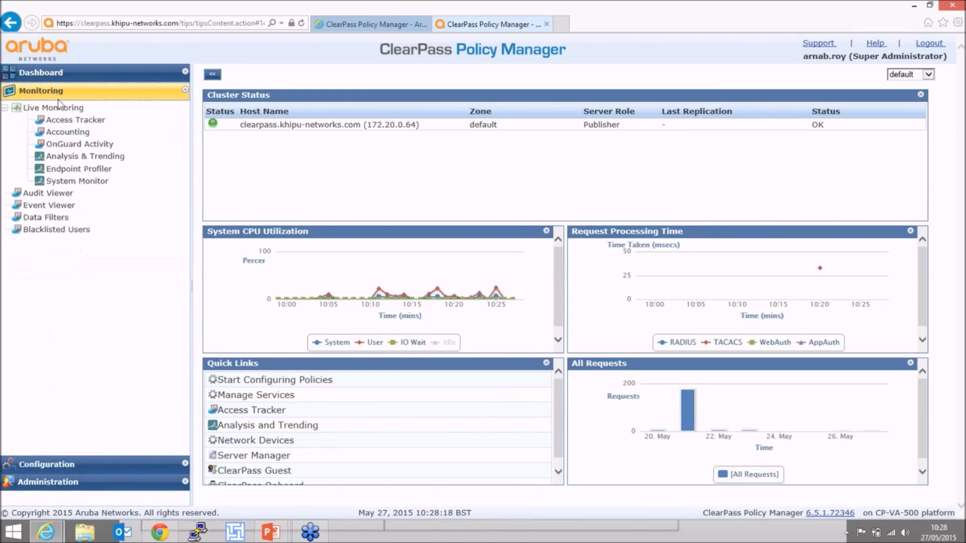
pyautogui.click(71, 158)
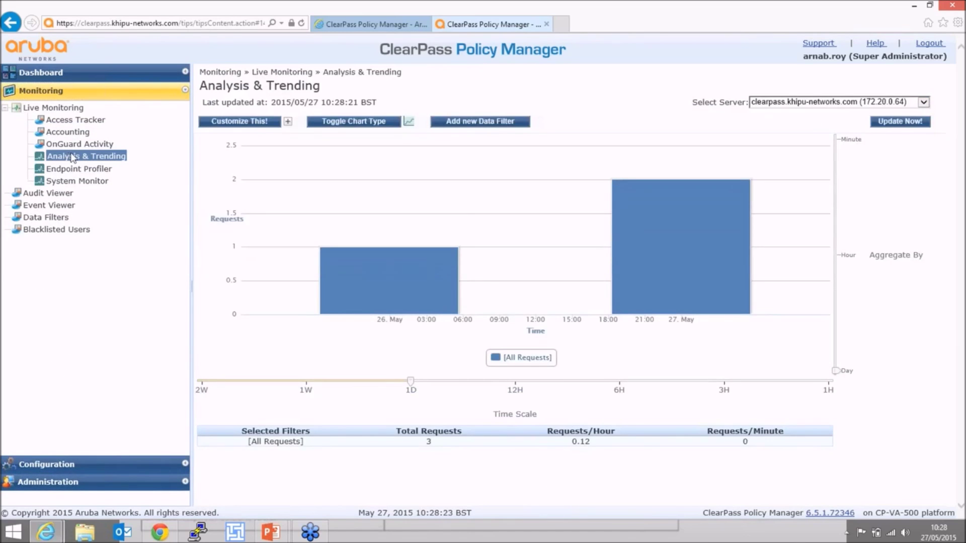
# Return to the Dashboard showing publisher status OK, CPU utilization and All Requests charts.
pyautogui.moveTo(642, 202)
pyautogui.moveTo(653, 306)
pyautogui.click(50, 73)
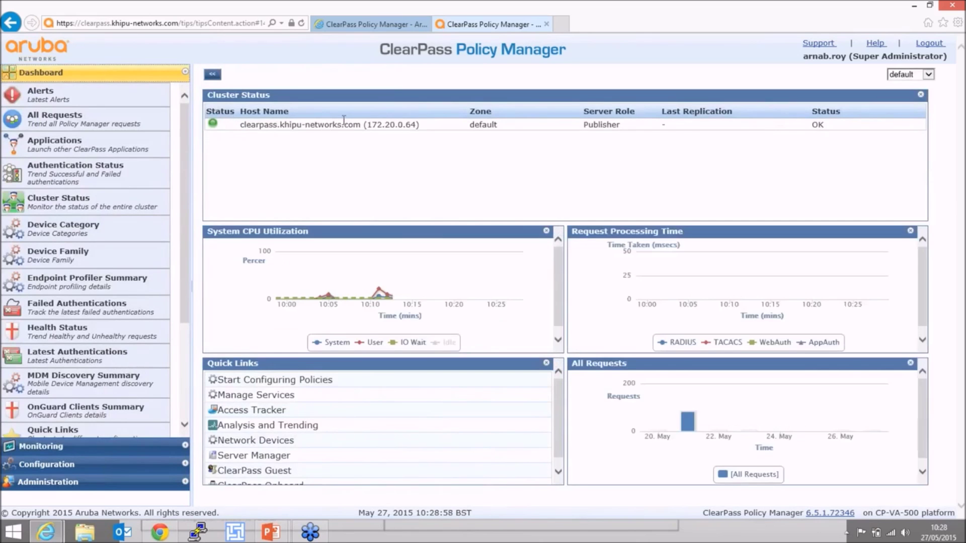